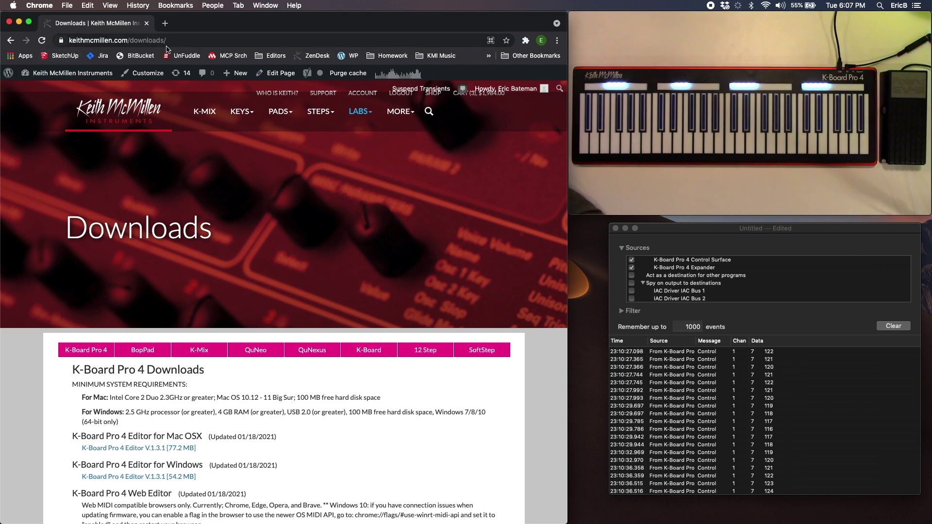
# Step: Scroll to the K-Board Pro 4 downloads and briefly highlight the Mac Editor link
pyautogui.scroll(-3, 145, 227)
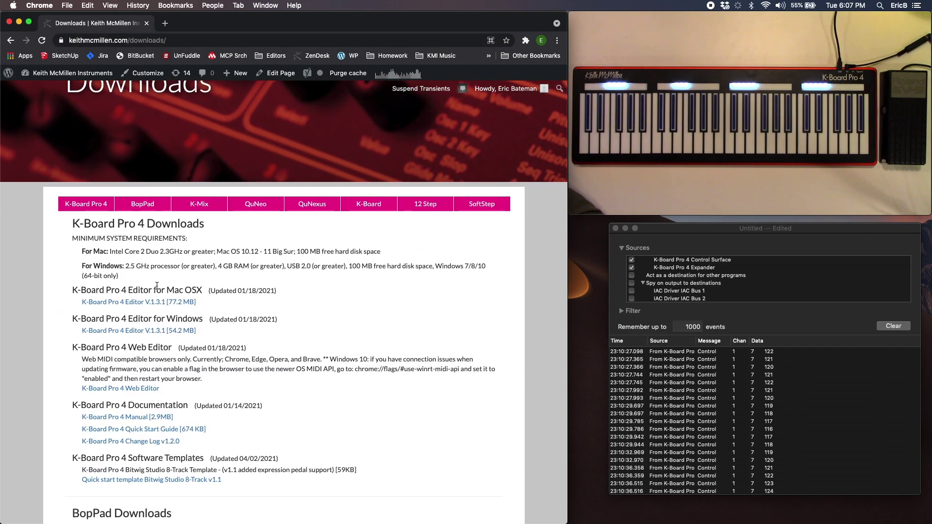
pyautogui.click(75, 304)
pyautogui.moveTo(76, 305); pyautogui.dragTo(231, 299)
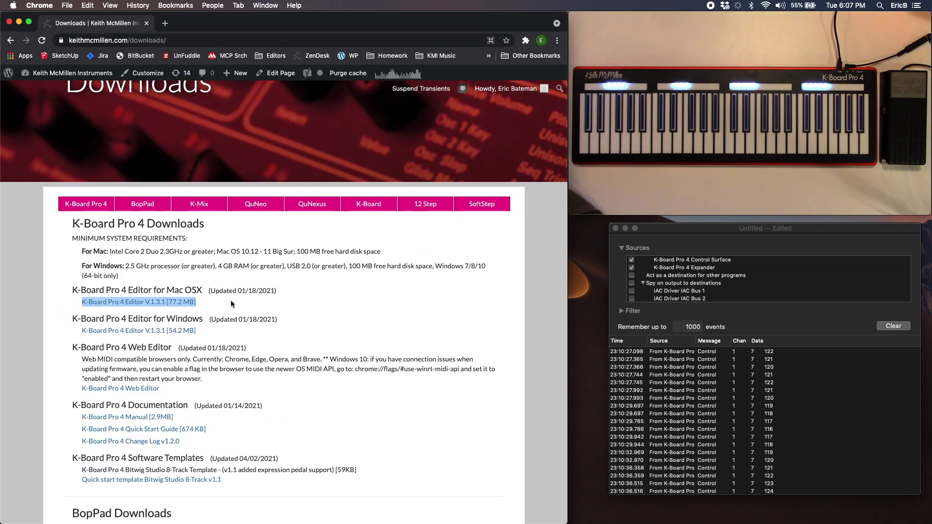
pyautogui.click(231, 300)
# Step: Highlight the Bitwig Studio 8-Track quick start template link, then clear the selection
pyautogui.scroll(-3, 250, 328)
pyautogui.moveTo(75, 335); pyautogui.dragTo(241, 342)
pyautogui.click(241, 343)
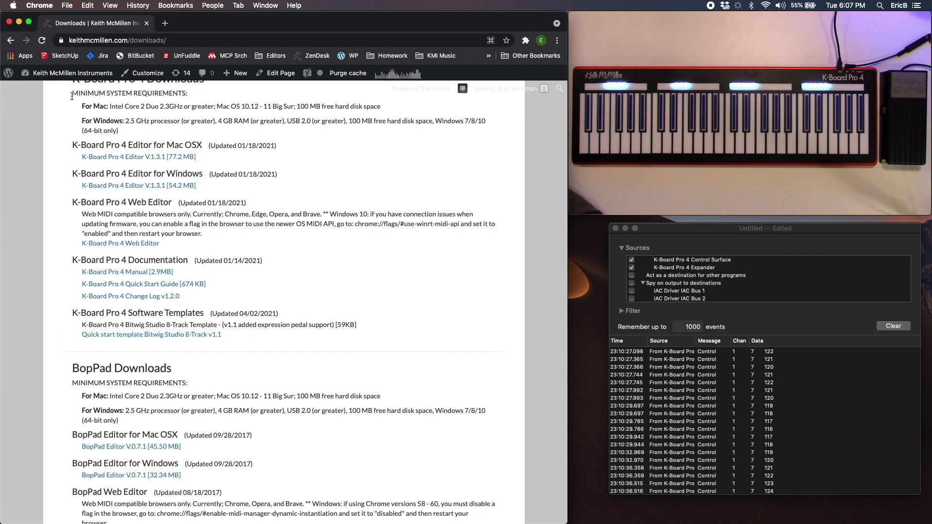
pyautogui.click(19, 21)
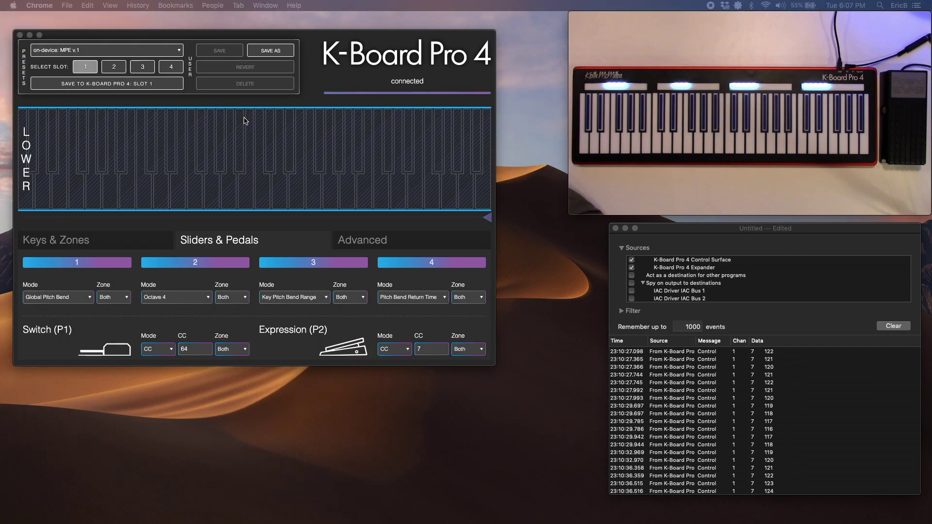
pyautogui.click(320, 41)
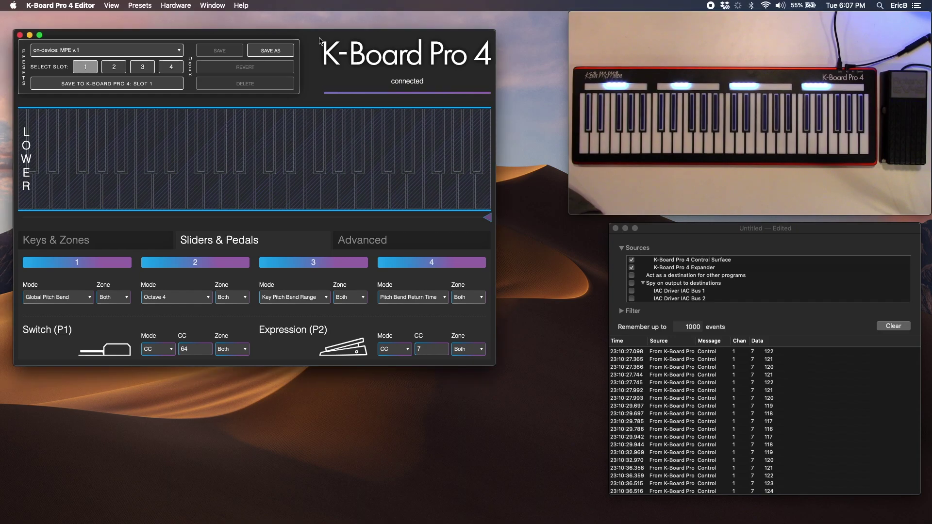
pyautogui.click(104, 51)
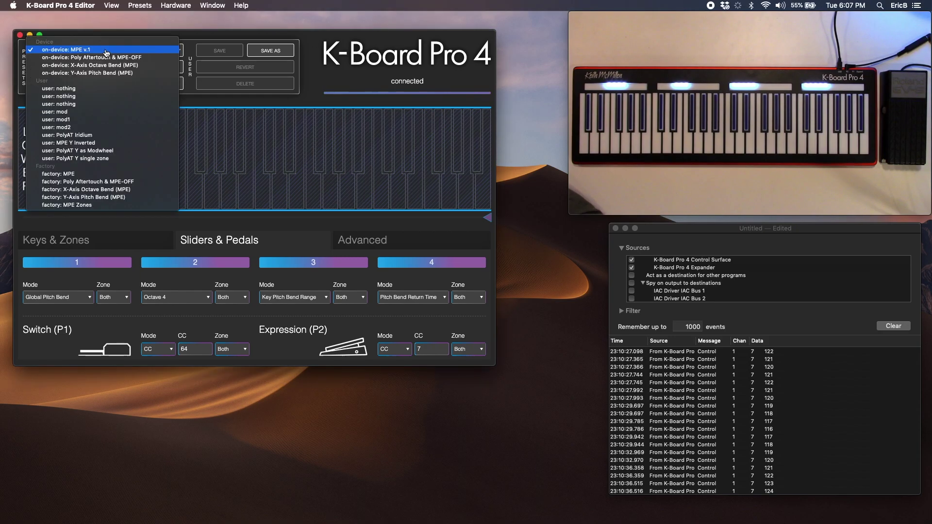
pyautogui.click(323, 57)
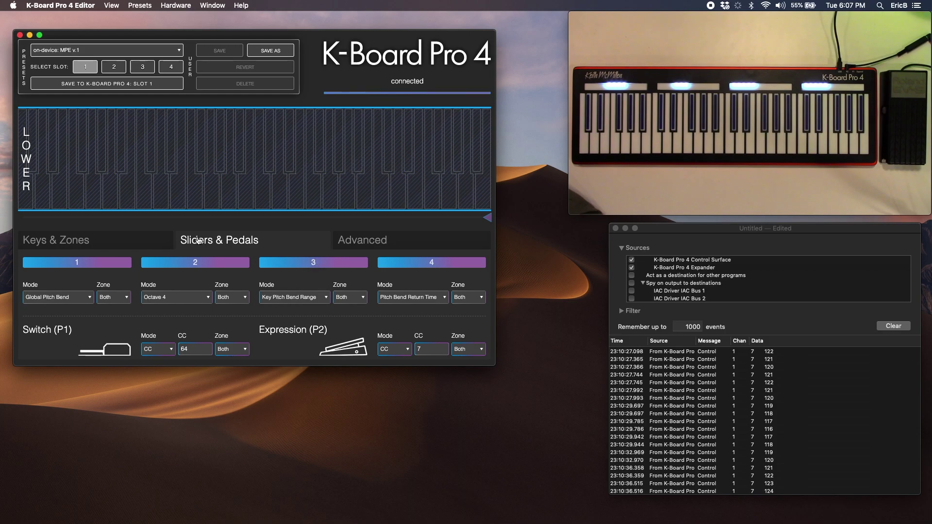
pyautogui.click(132, 240)
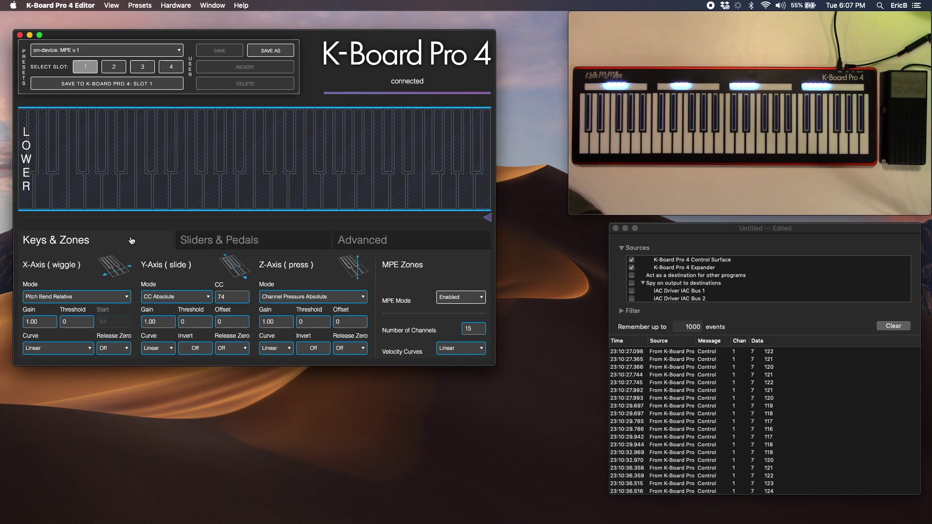
pyautogui.click(235, 244)
pyautogui.click(395, 242)
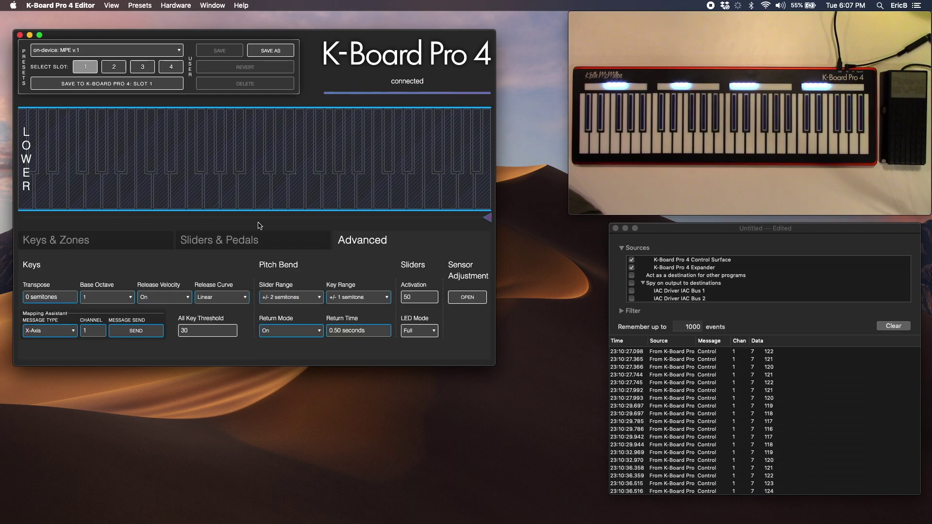
pyautogui.click(227, 243)
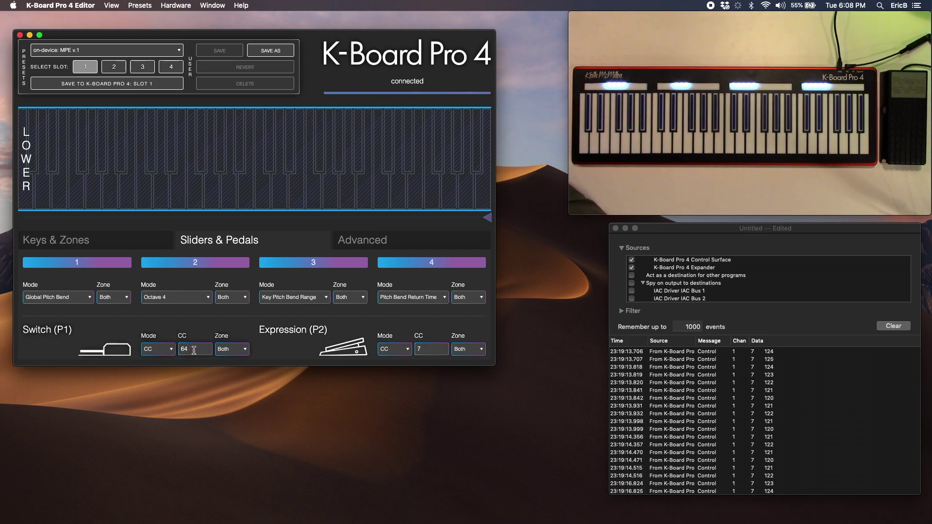
# Step: Change the Expression (P2) pedal CC from 7 to 1
pyautogui.click(427, 348)
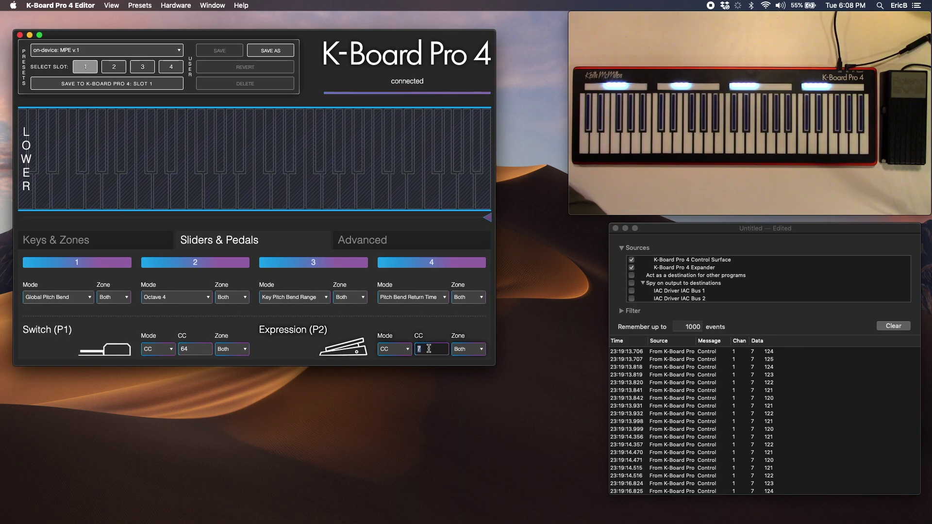
pyautogui.write('1')
pyautogui.press('Return')
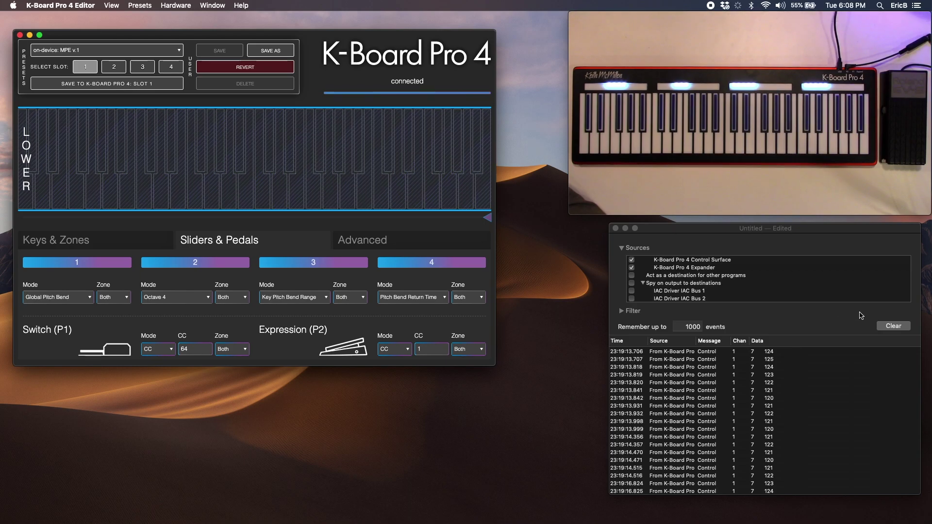
# Step: Clear the MIDI Monitor, minimize the editor and bring Finder forward
pyautogui.click(882, 329)
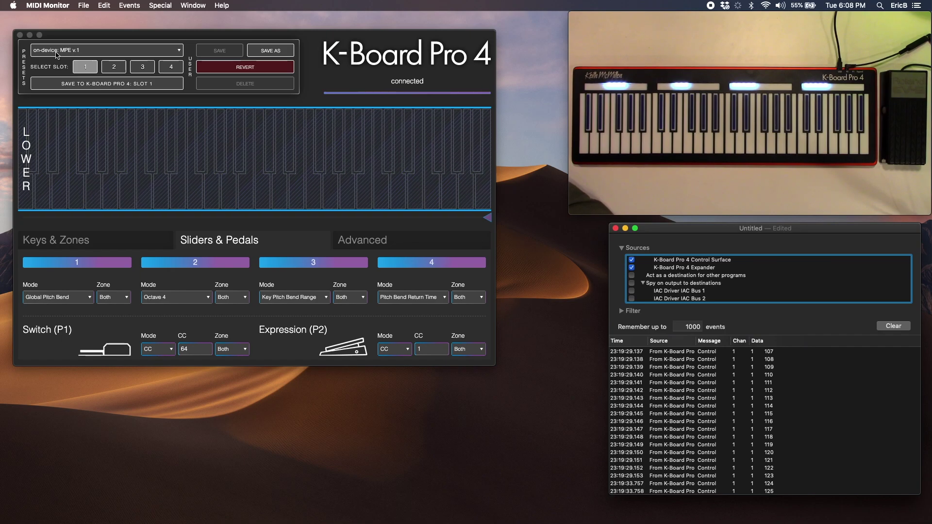
pyautogui.click(30, 35)
pyautogui.click(148, 101)
pyautogui.moveTo(148, 100); pyautogui.dragTo(168, 101)
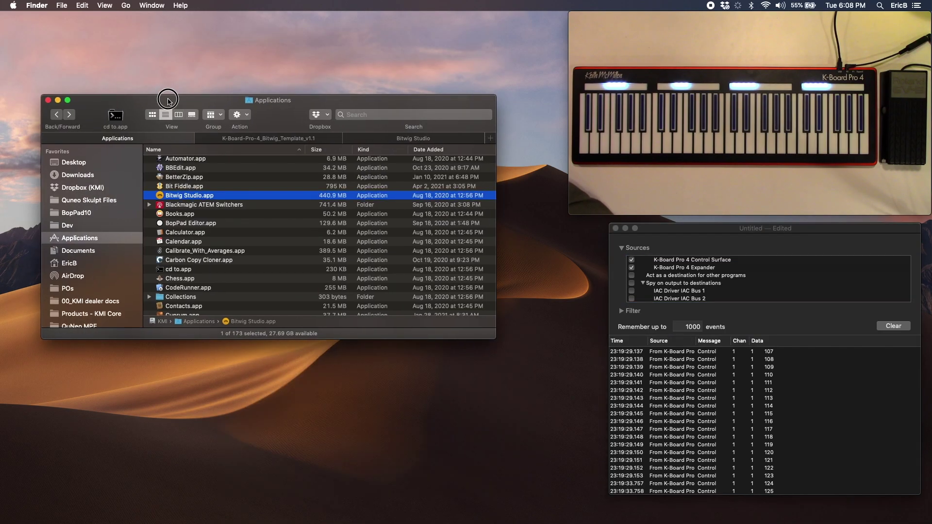
# Step: Show Bitwig Studio.app's package contents and expand Resources to select ControlSurfaceScripts
pyautogui.rightClick(174, 197)
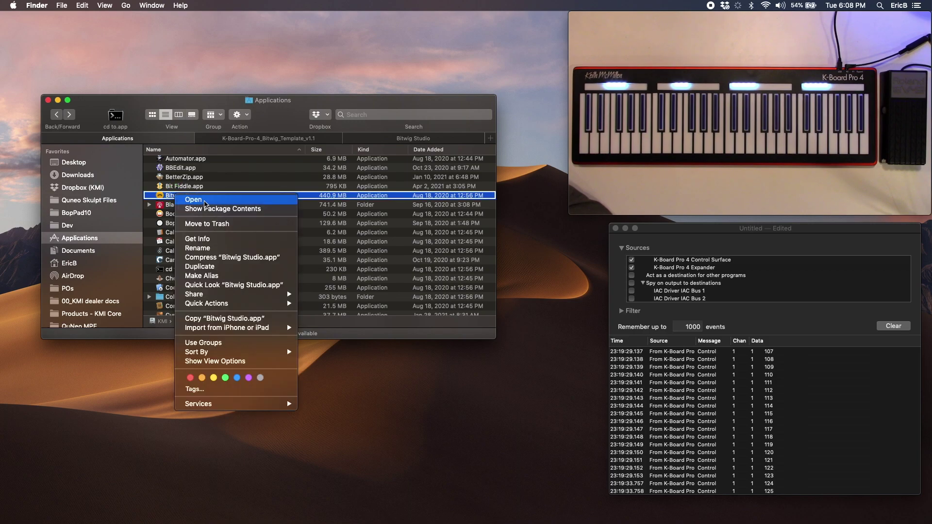
pyautogui.click(212, 209)
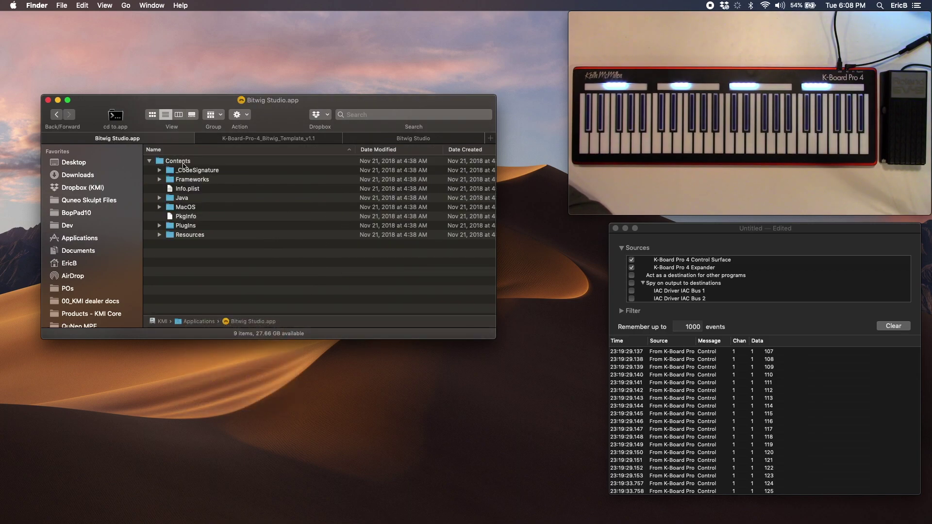
pyautogui.click(159, 235)
pyautogui.scroll(-5, 222, 239)
pyautogui.scroll(-2, 221, 238)
pyautogui.click(185, 204)
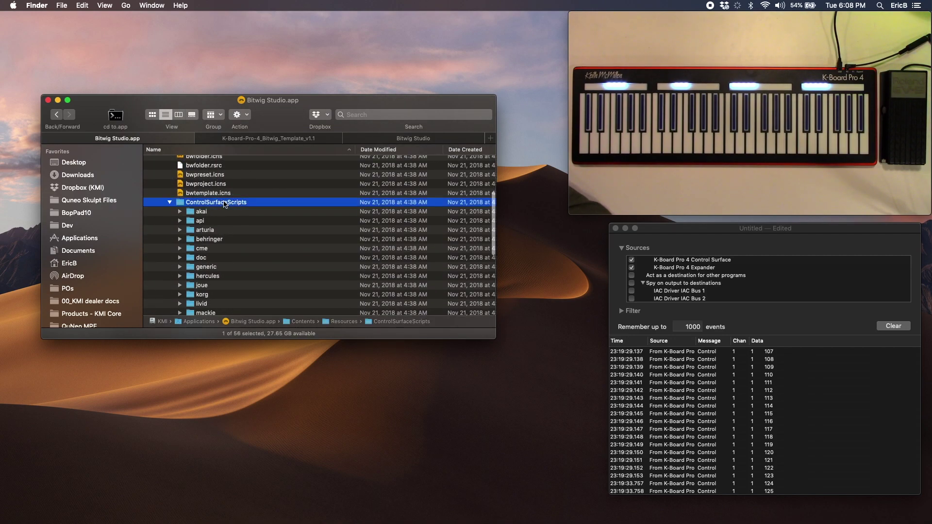
# Step: Browse the vendor script folders in ControlSurfaceScripts, selecting the quneo folder
pyautogui.scroll(-4, 210, 212)
pyautogui.scroll(-5, 210, 209)
pyautogui.scroll(-1, 209, 179)
pyautogui.click(202, 215)
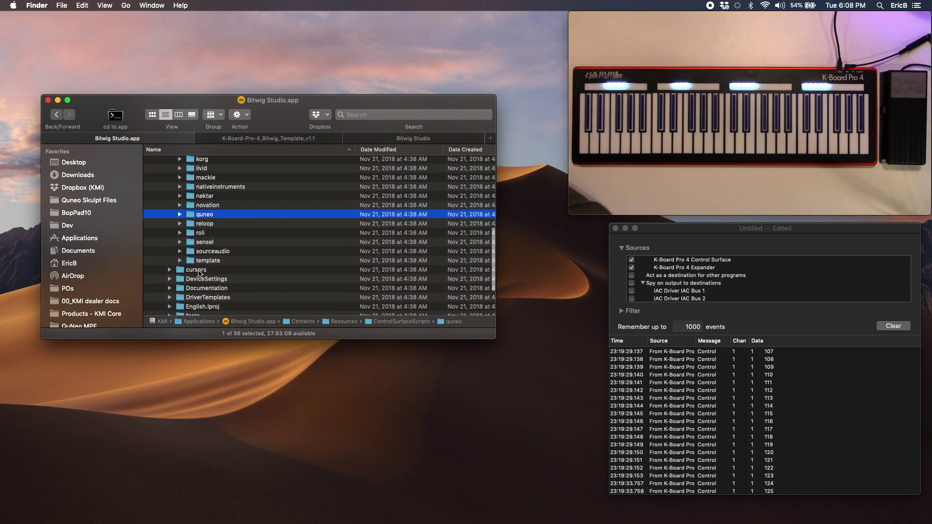
pyautogui.scroll(6, 203, 270)
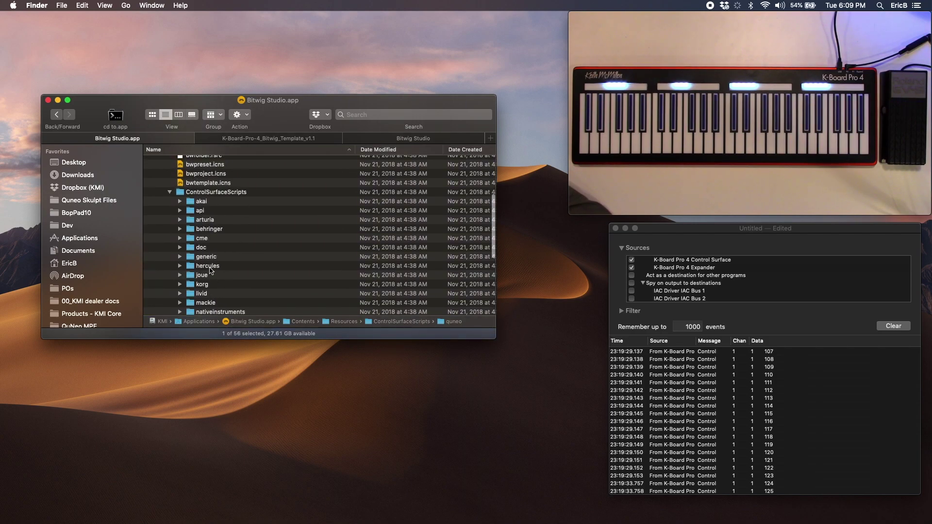
# Step: Expand the K-Board Pro 4 Bitwig Template's bitwig_resources folder to find K-Board_Pro_4.control.js
pyautogui.click(253, 141)
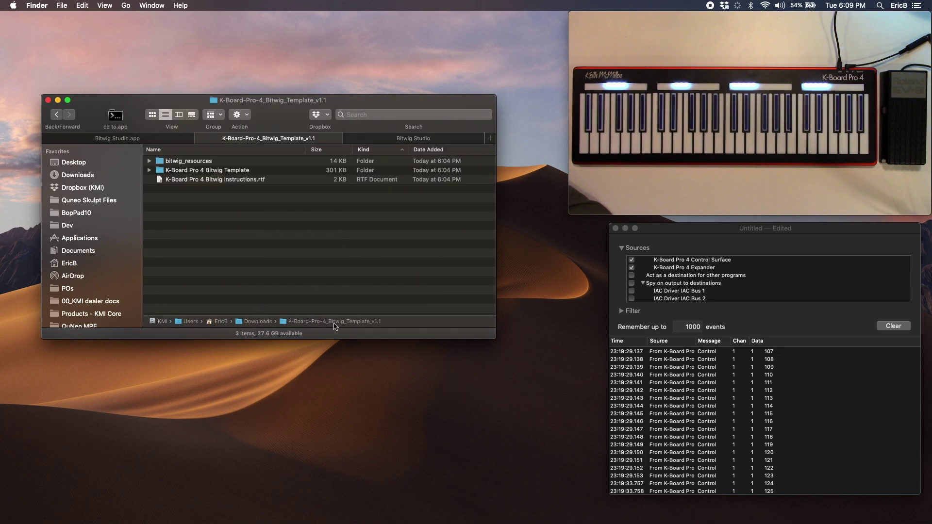
pyautogui.click(166, 171)
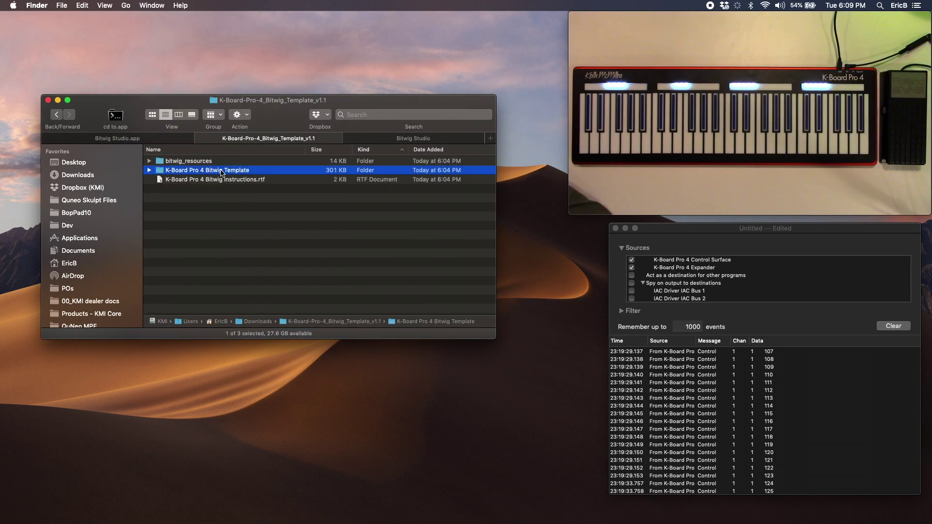
pyautogui.click(215, 209)
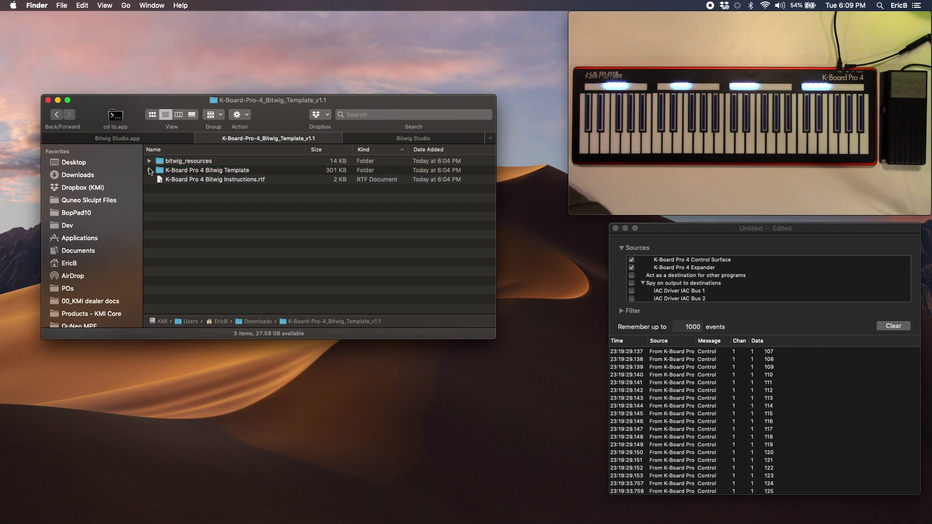
pyautogui.click(149, 170)
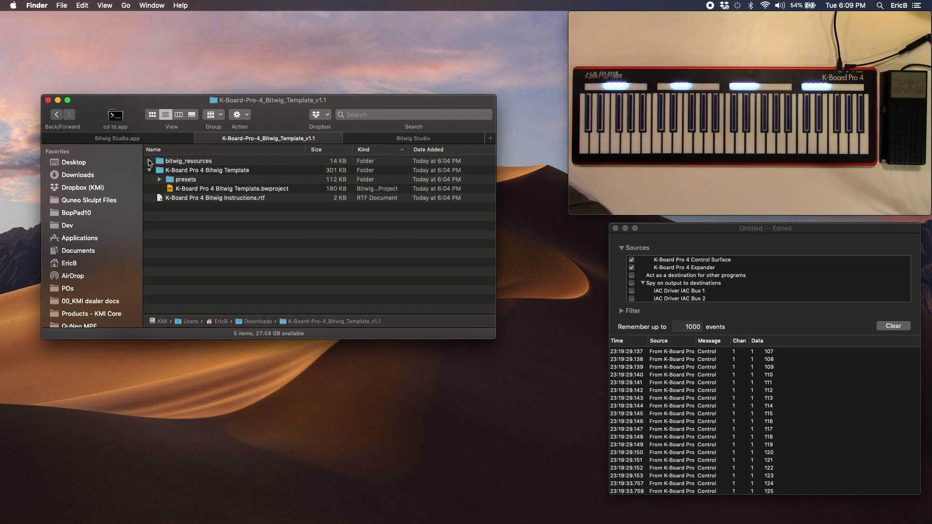
pyautogui.click(150, 161)
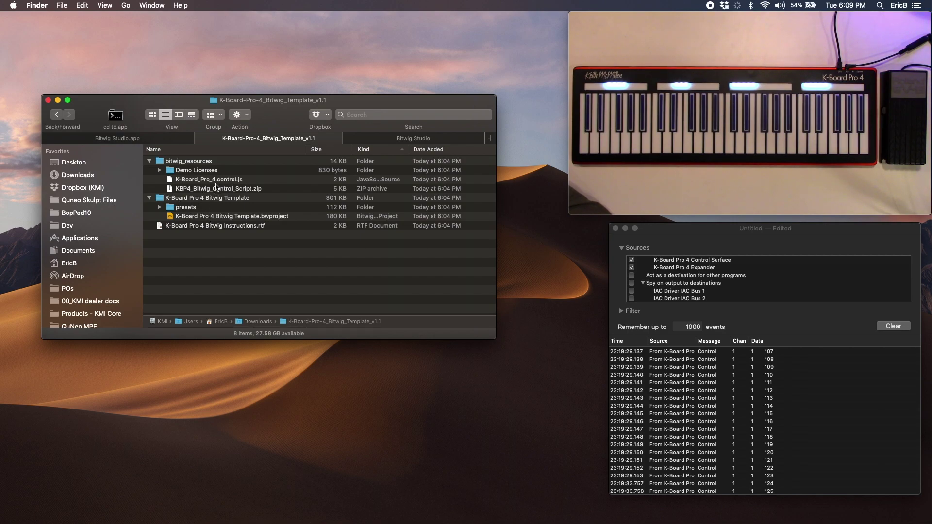
pyautogui.click(185, 180)
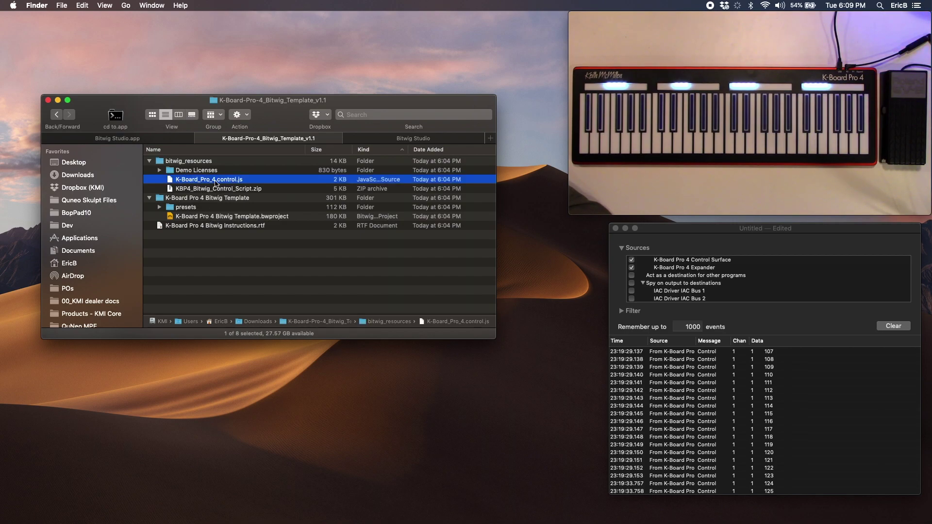
# Step: Unzip KBP4_Bitwig_Control_Script.zip into a KBP4 folder and close the extra Finder window
pyautogui.click(243, 189)
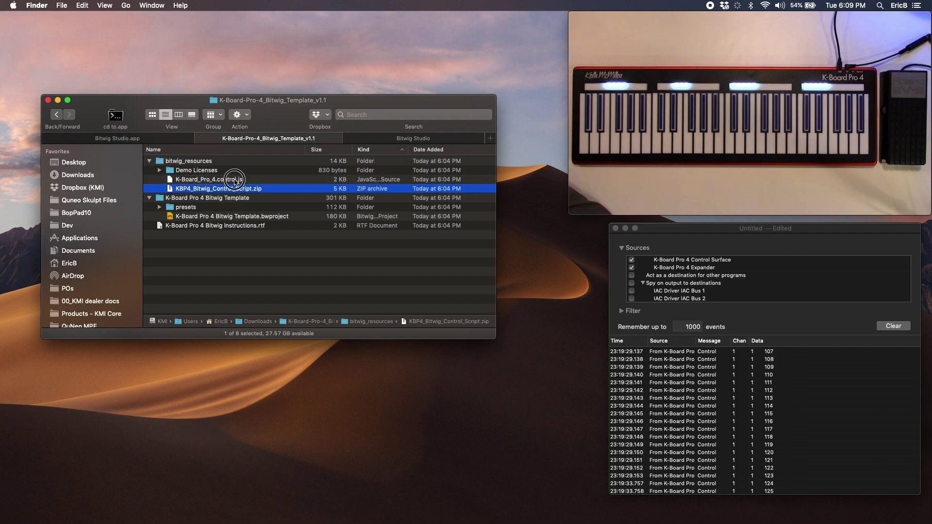
pyautogui.click(236, 181)
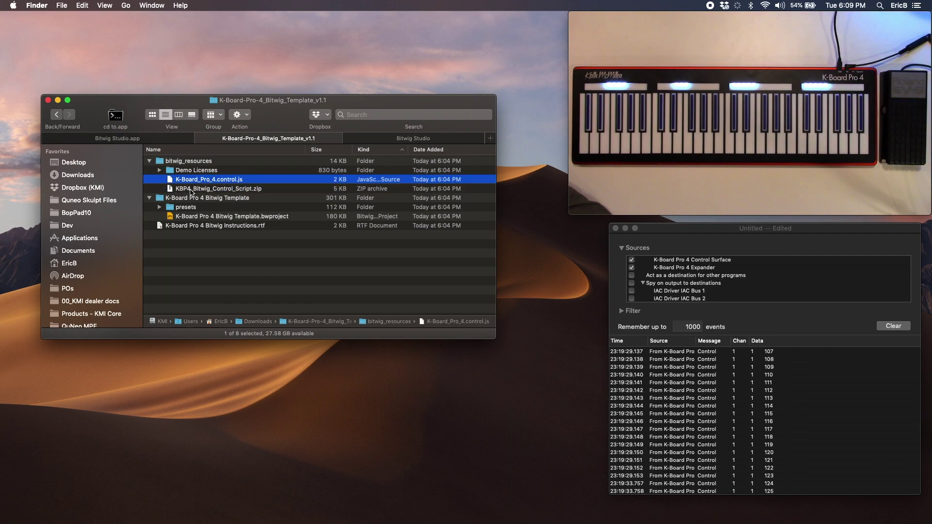
pyautogui.click(177, 189)
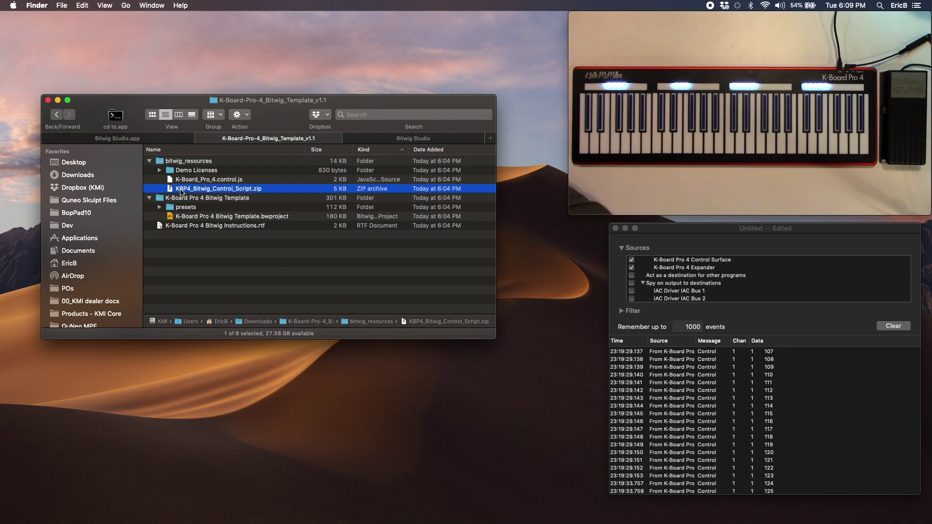
pyautogui.doubleClick(181, 191)
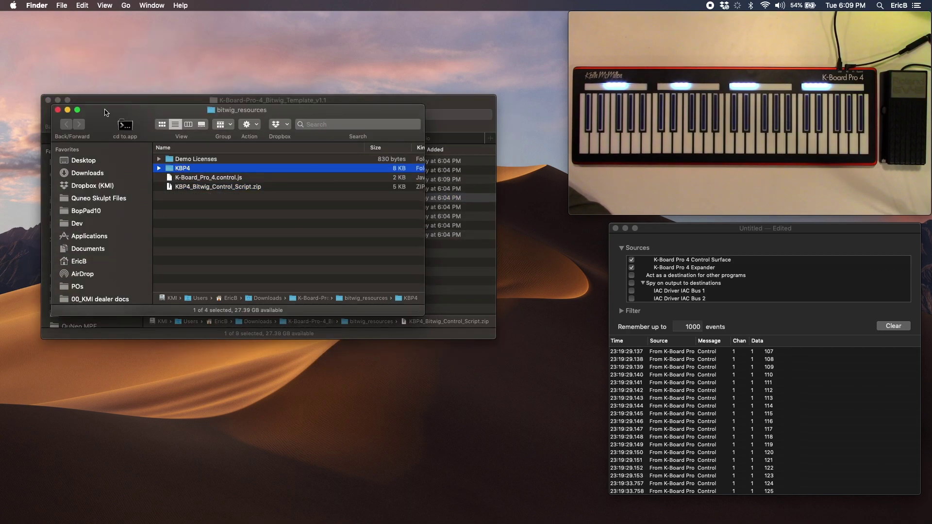
pyautogui.moveTo(116, 114); pyautogui.dragTo(150, 189)
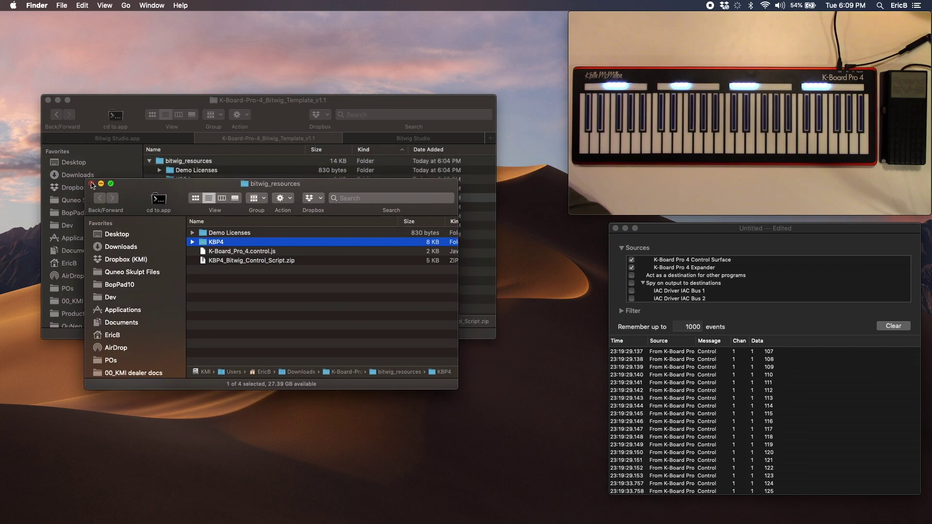
pyautogui.click(92, 184)
pyautogui.click(183, 180)
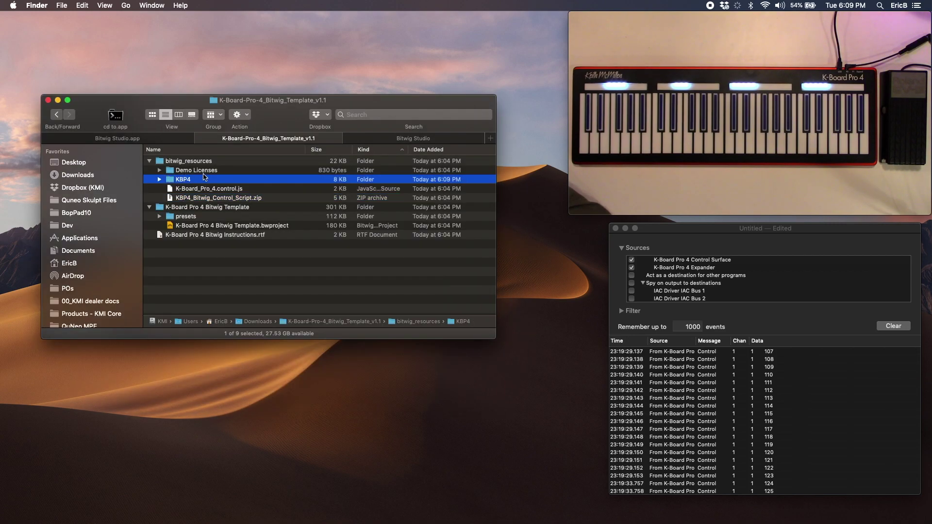
# Step: Drag the KBP4 folder into Documents > Bitwig Studio > Controller Scripts
pyautogui.click(388, 141)
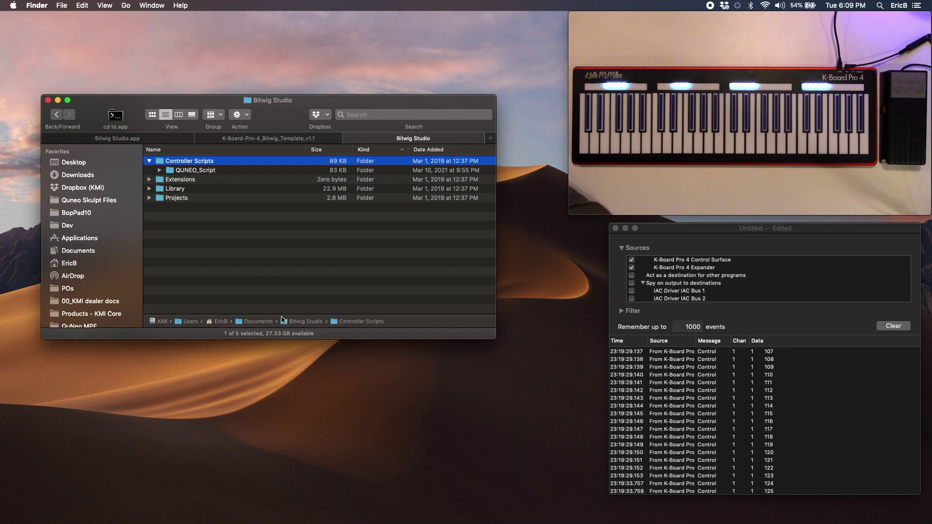
pyautogui.doubleClick(239, 322)
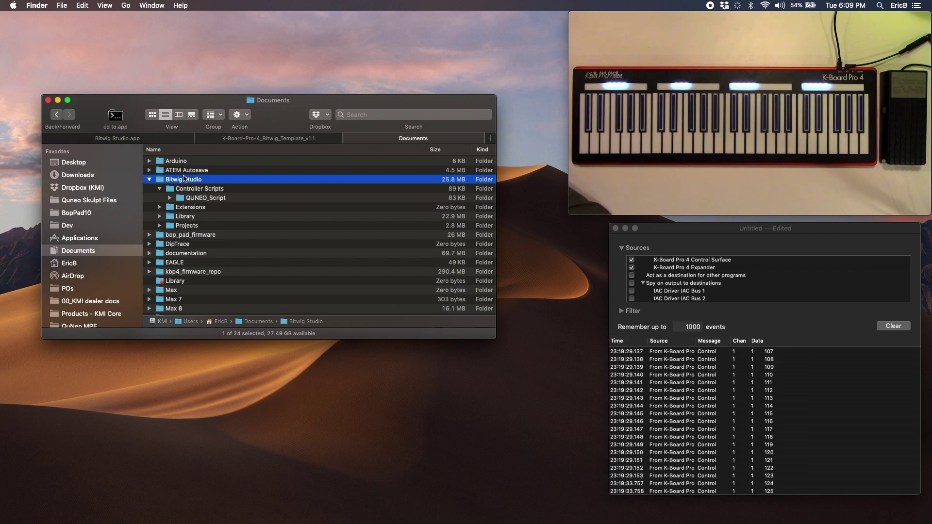
pyautogui.doubleClick(184, 178)
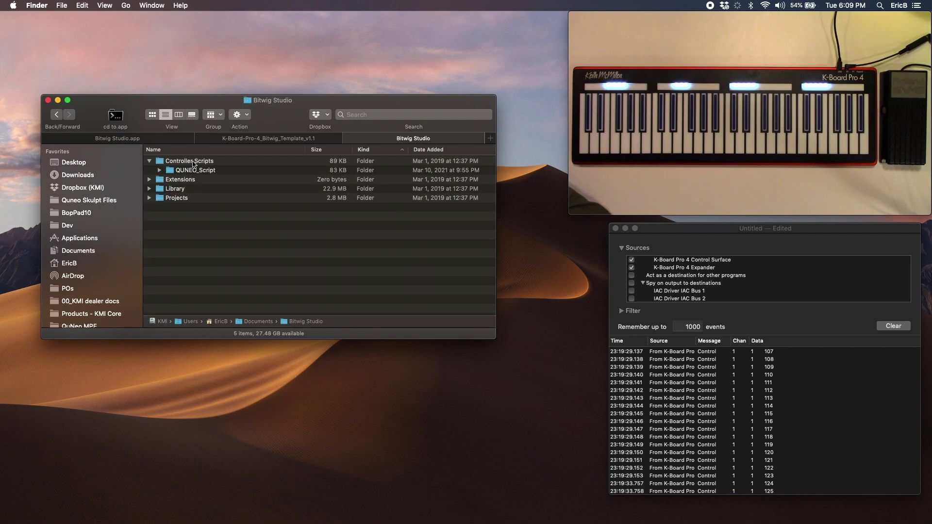
pyautogui.doubleClick(189, 162)
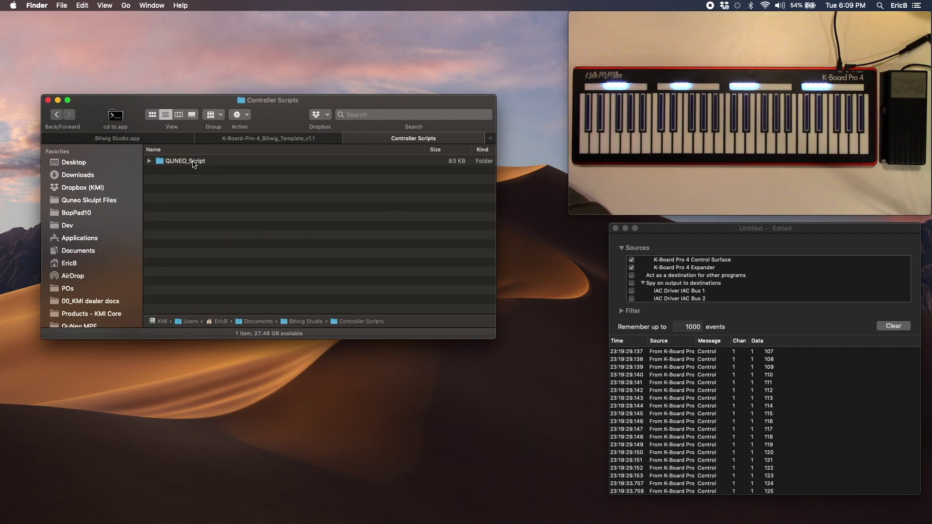
pyautogui.click(259, 139)
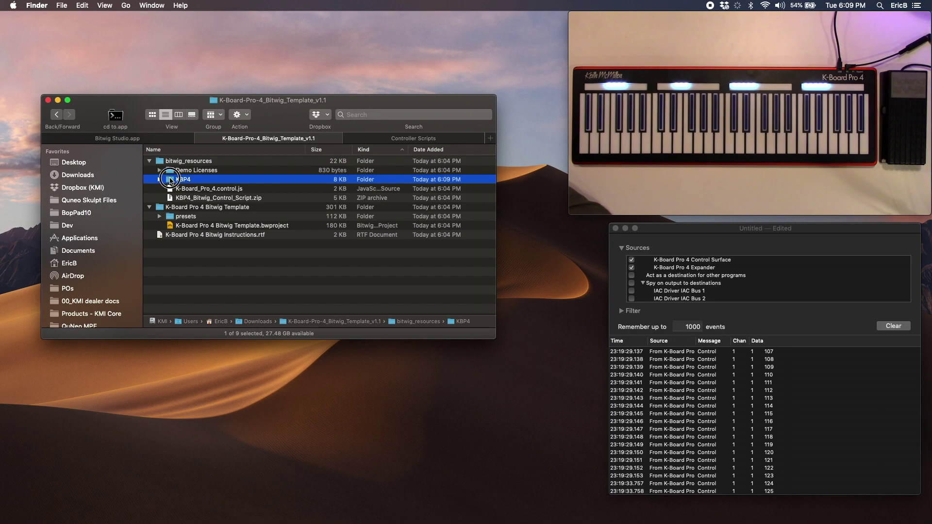
pyautogui.moveTo(171, 181)
pyautogui.mouseDown()
pyautogui.moveTo(415, 141)
pyautogui.moveTo(156, 194)
pyautogui.moveTo(170, 196)
pyautogui.mouseUp()
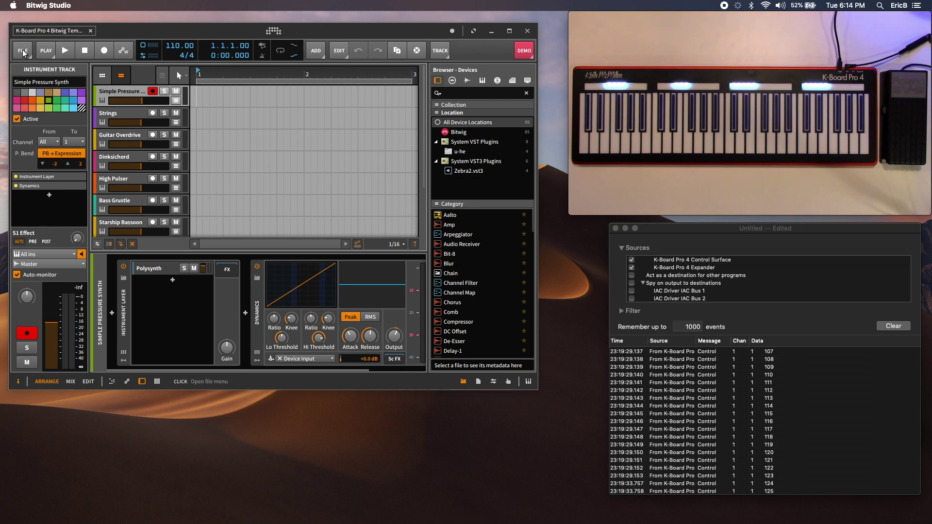
# Step: In Settings > Controllers, set both K-Board Pro 4 ports to K-Board Pro 4 Control Surface
pyautogui.click(22, 52)
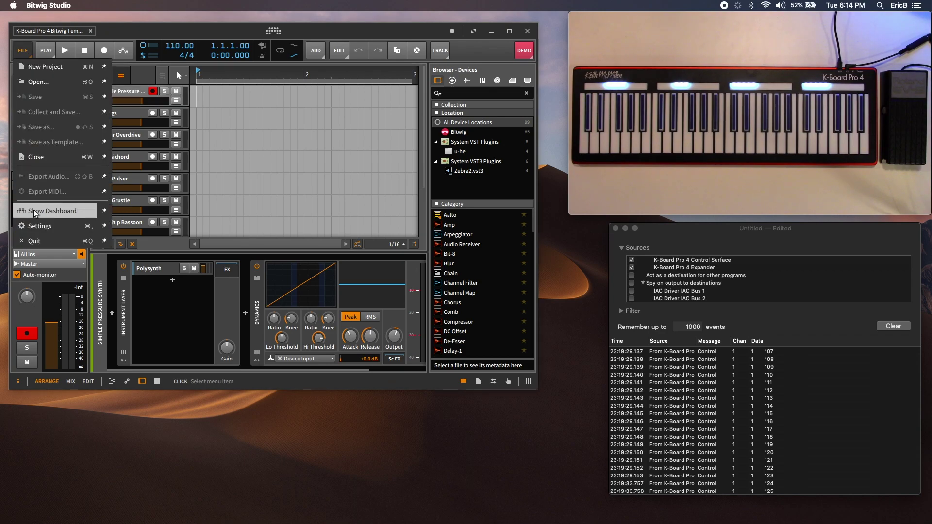
pyautogui.click(36, 226)
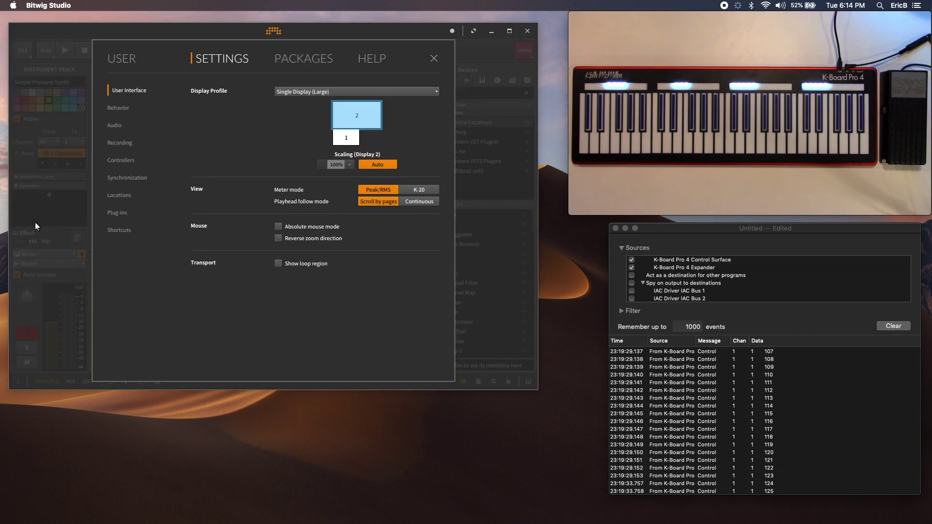
pyautogui.click(131, 161)
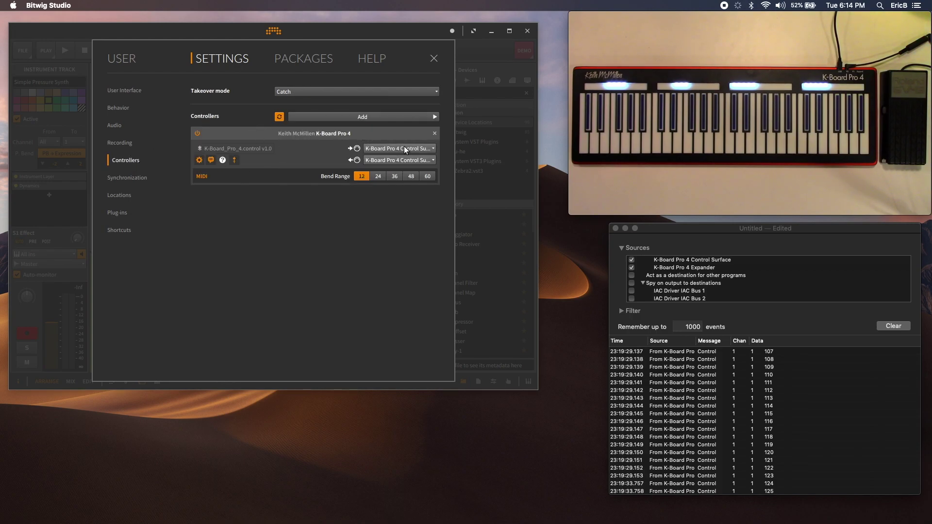
pyautogui.click(424, 148)
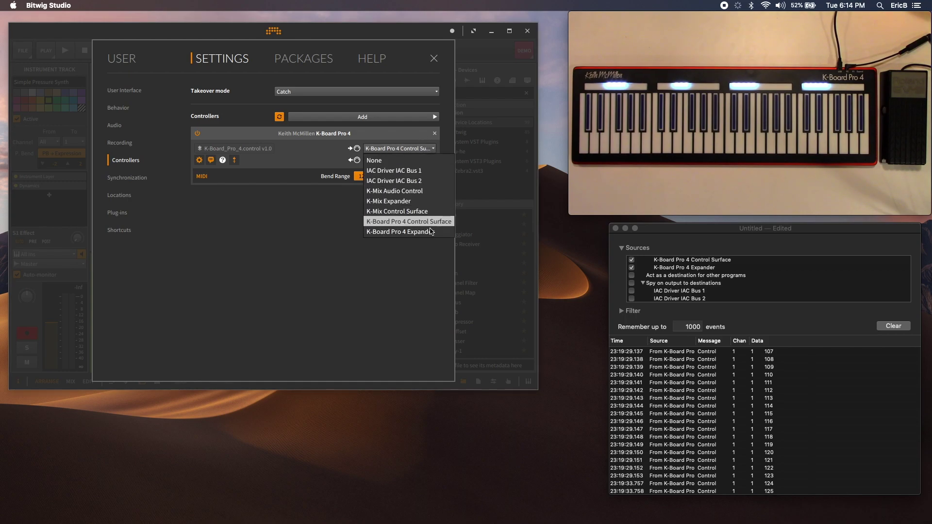
pyautogui.click(412, 221)
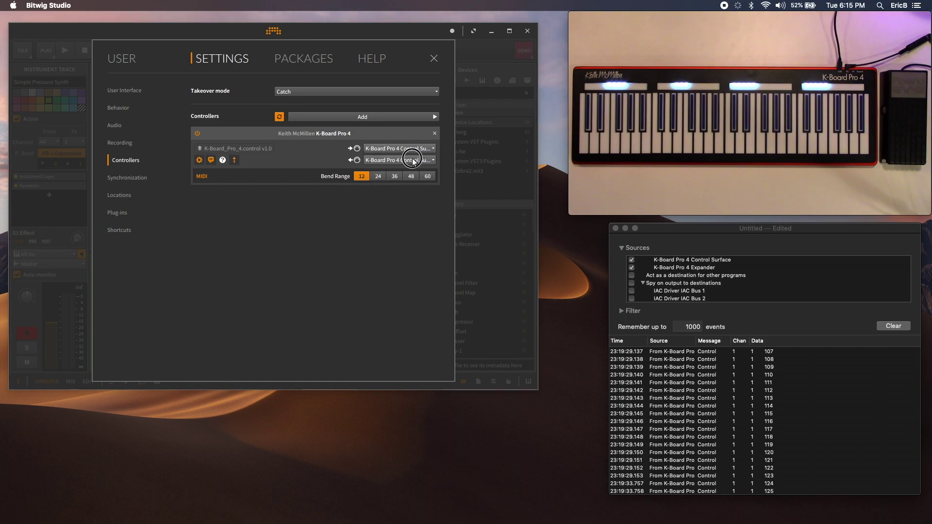
pyautogui.click(413, 161)
pyautogui.click(424, 237)
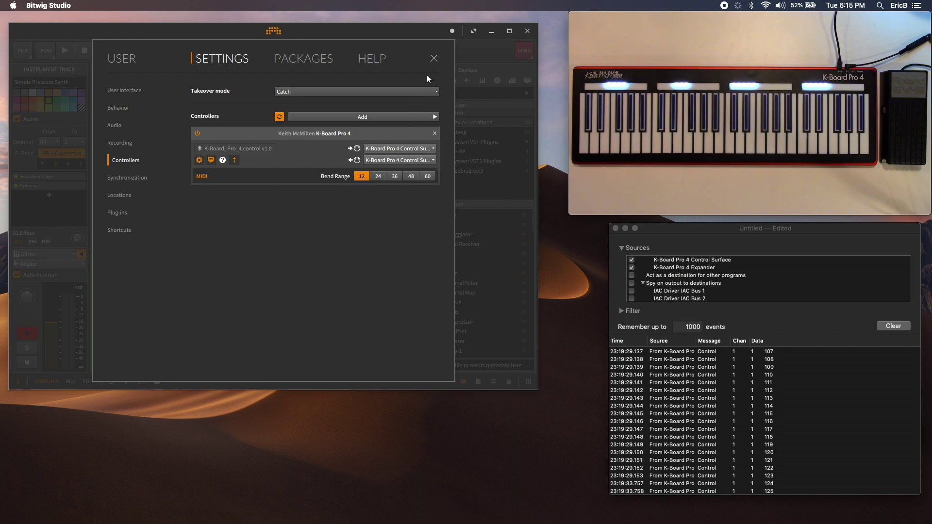
pyautogui.click(433, 58)
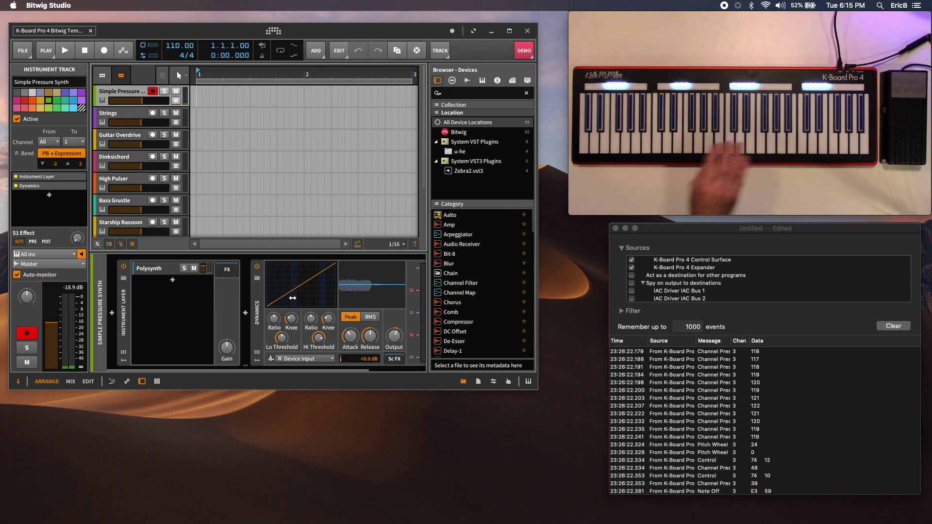
# Step: Choose Map to Controller or Key on the instrument layer's Gain knob
pyautogui.rightClick(228, 352)
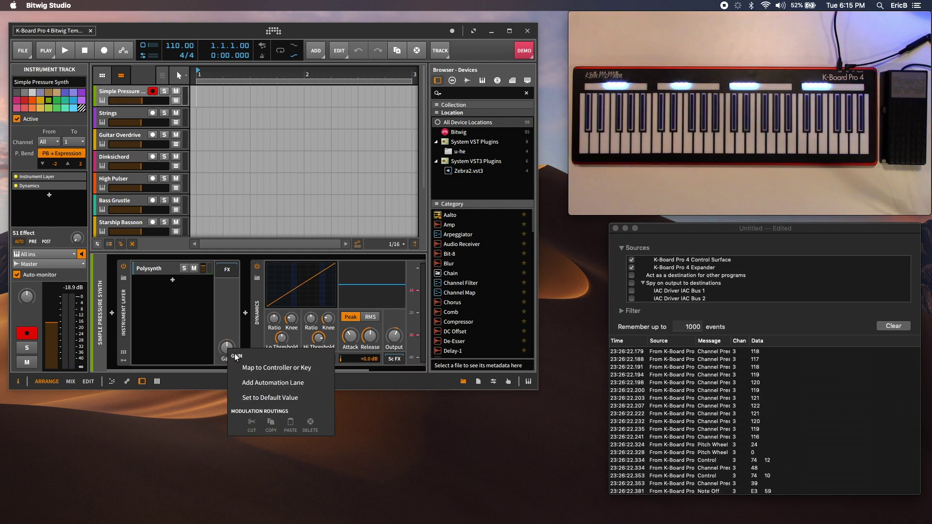
pyautogui.click(263, 369)
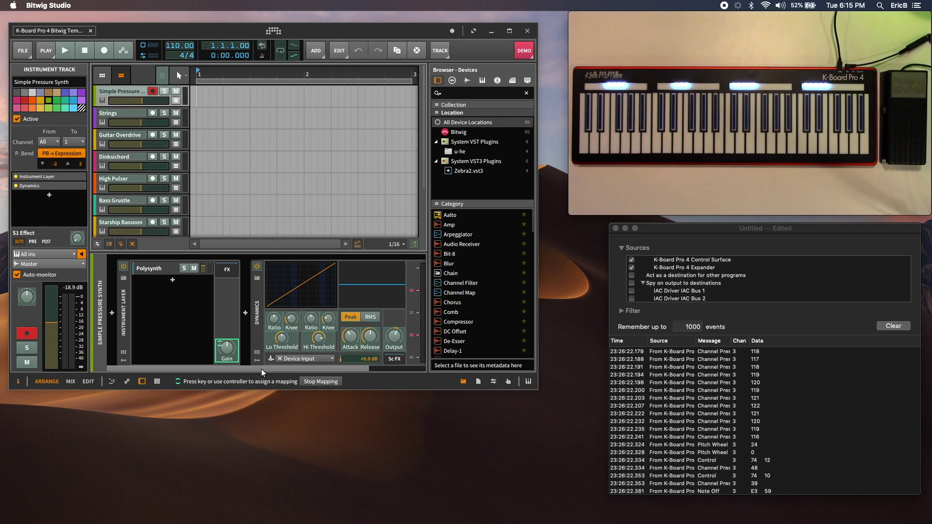